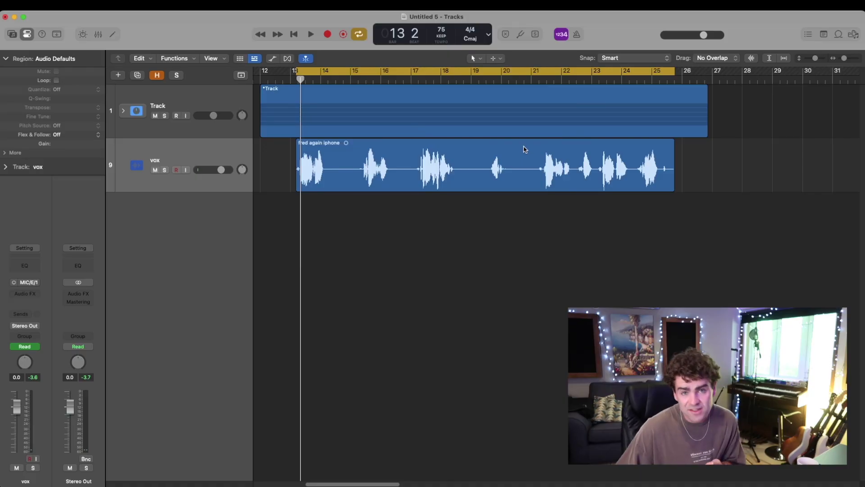
# Step: Lower the gain of the "fred again iphone" vocal region to -8.2 dB while playing it against the track
pyautogui.click(442, 183)
pyautogui.click(390, 214)
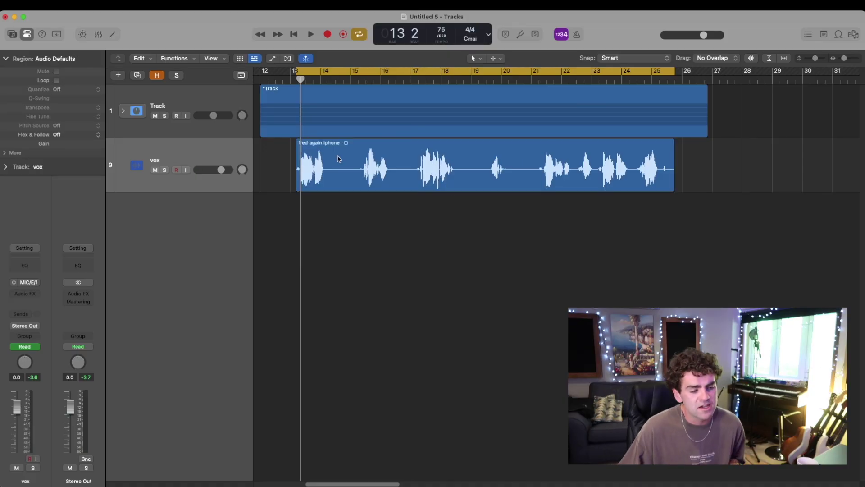
pyautogui.press('space')
pyautogui.press('super+Down')
pyautogui.click(211, 197)
pyautogui.press('s')
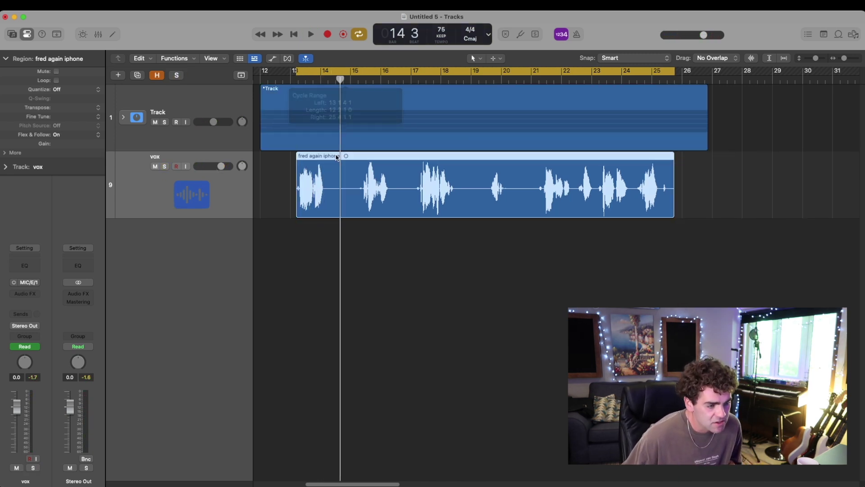
pyautogui.moveTo(66, 143); pyautogui.dragTo(75, 201)
pyautogui.press('space')
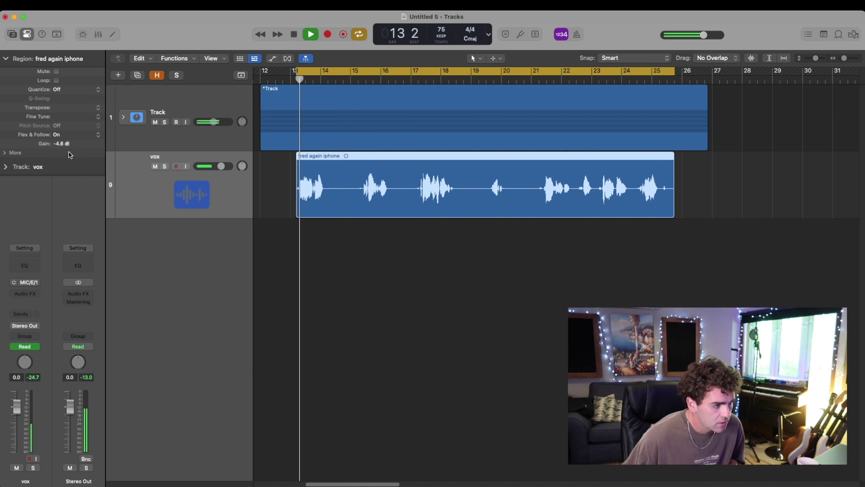
pyautogui.moveTo(66, 145); pyautogui.dragTo(66, 178)
pyautogui.press('space')
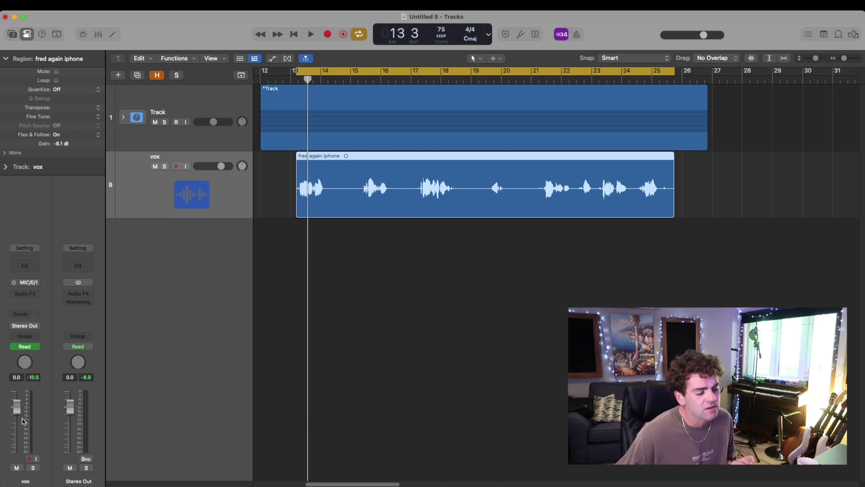
pyautogui.press('c')
pyautogui.press('space')
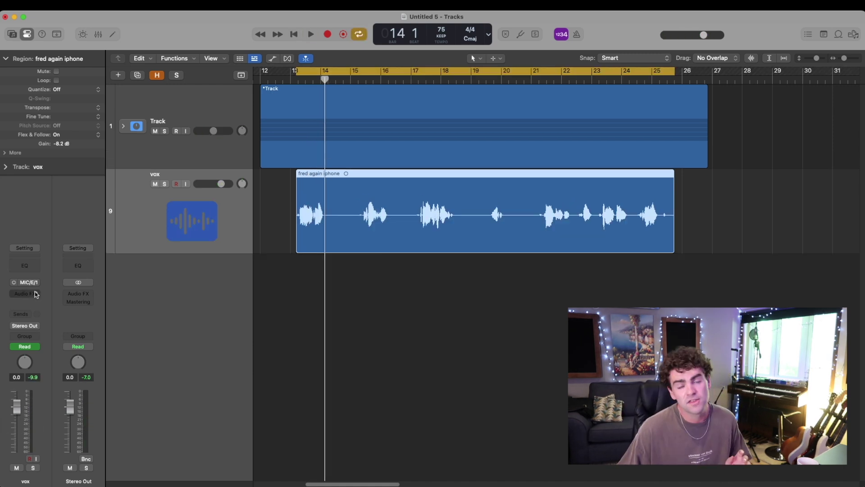
# Step: Add Pitch Correction to the vox track with root note G and the Major Scale
pyautogui.click(35, 292)
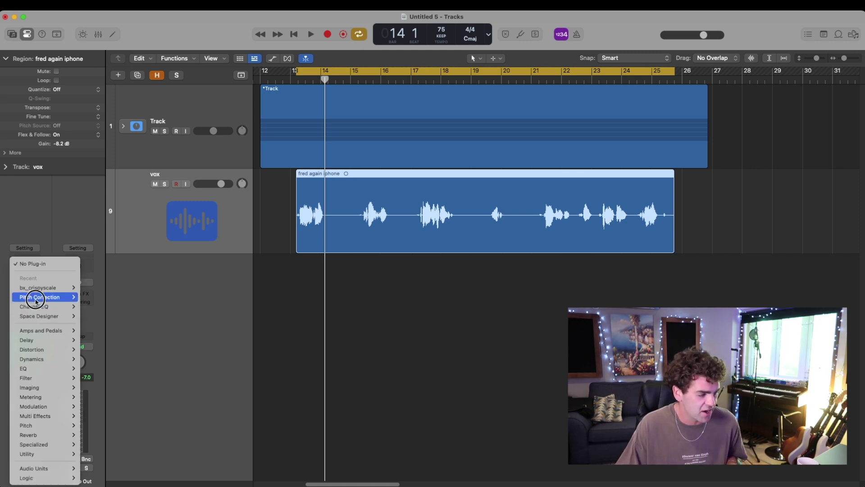
pyautogui.click(40, 301)
pyautogui.moveTo(389, 129); pyautogui.dragTo(402, 20)
pyautogui.press('space')
pyautogui.click(315, 76)
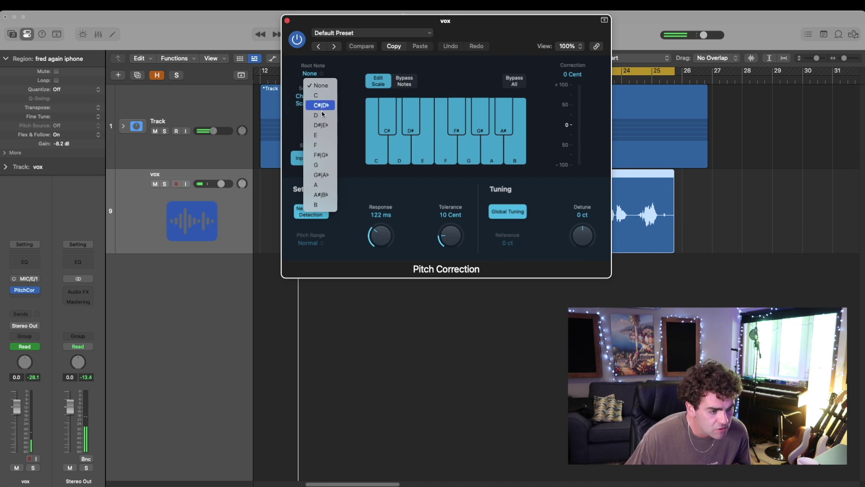
pyautogui.click(316, 165)
pyautogui.click(333, 194)
pyautogui.click(342, 236)
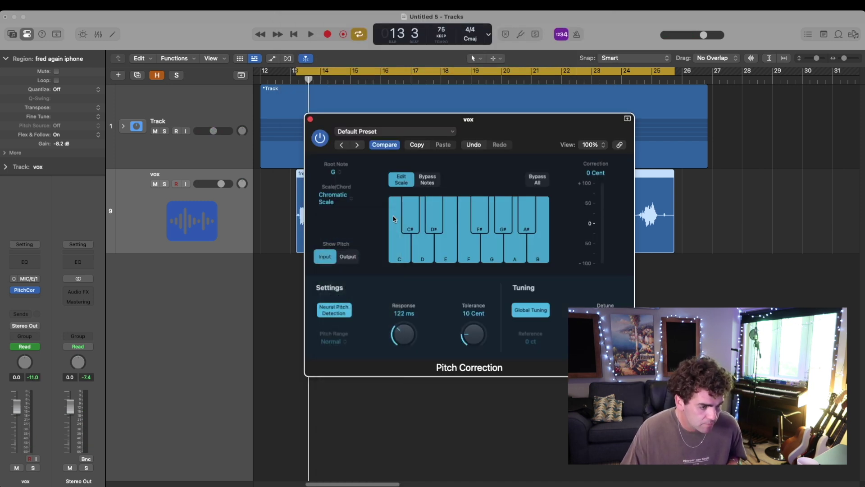
# Step: Set the Pitch Correction response to 2.67 ms and adjust its tolerance while listening to the vocal
pyautogui.moveTo(474, 137); pyautogui.dragTo(421, 88)
pyautogui.moveTo(356, 286); pyautogui.dragTo(354, 296)
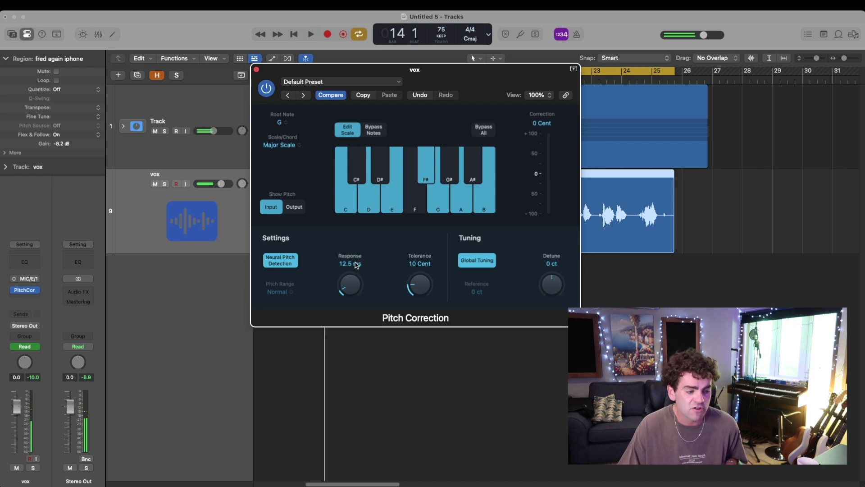
pyautogui.moveTo(348, 283); pyautogui.dragTo(356, 245)
pyautogui.press('space')
pyautogui.moveTo(350, 275); pyautogui.dragTo(344, 323)
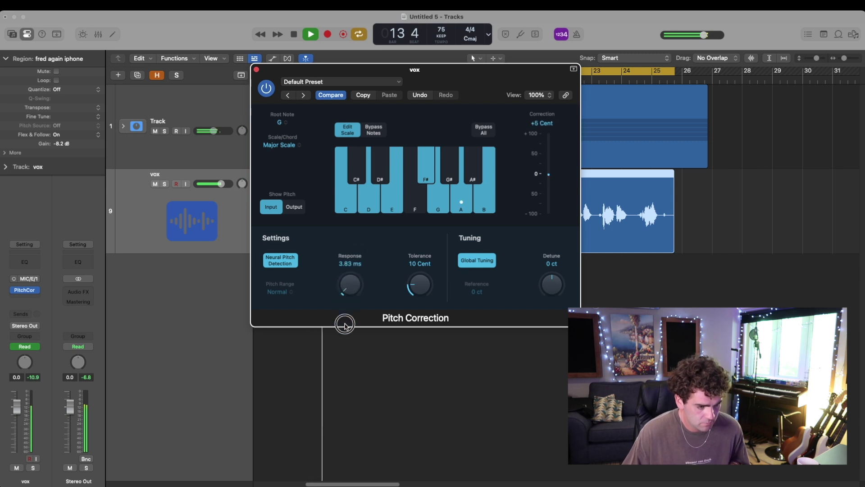
pyautogui.moveTo(351, 269); pyautogui.dragTo(351, 268)
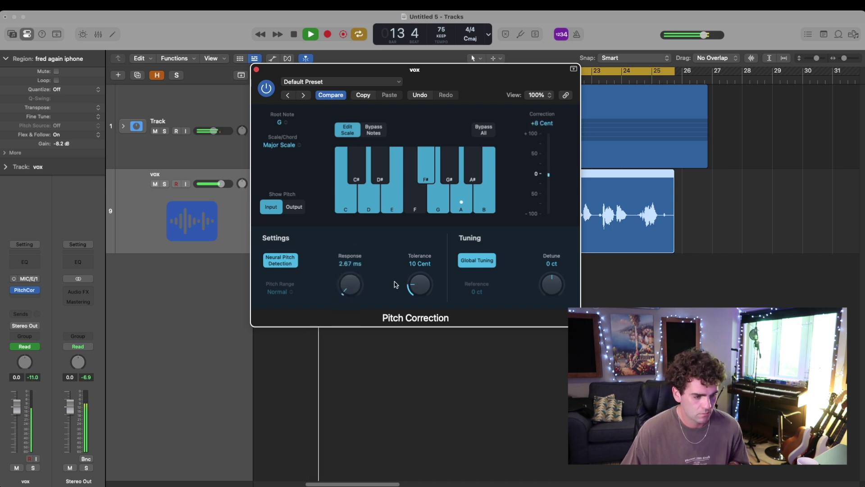
pyautogui.moveTo(424, 286); pyautogui.dragTo(426, 293)
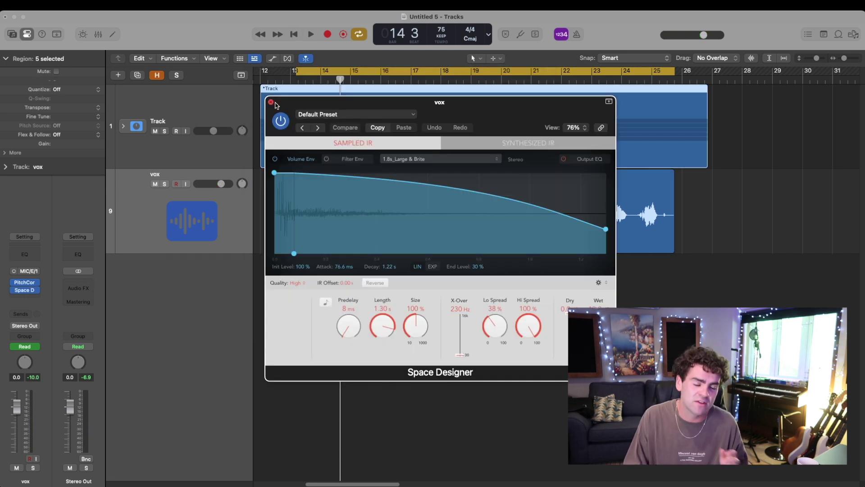
# Step: Load the 0.7s Realistic Room preset in Space Designer and set its Wet level to -16 dB
pyautogui.click(311, 116)
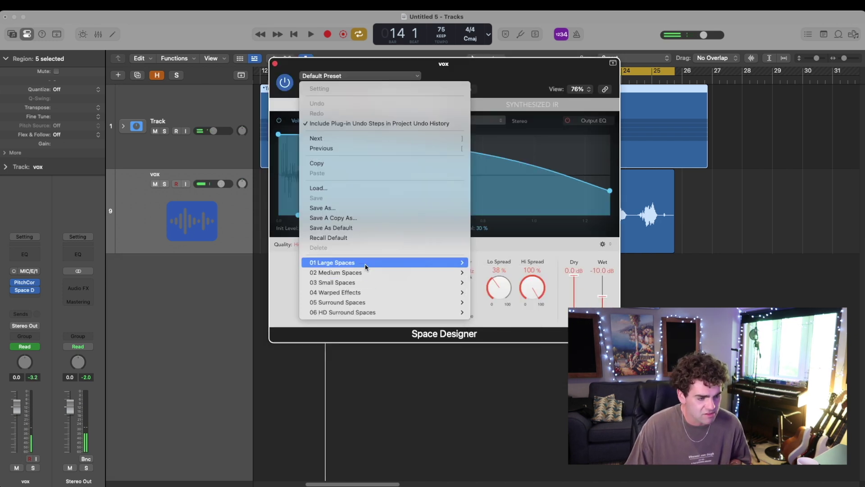
pyautogui.moveTo(446, 282)
pyautogui.moveTo(489, 282)
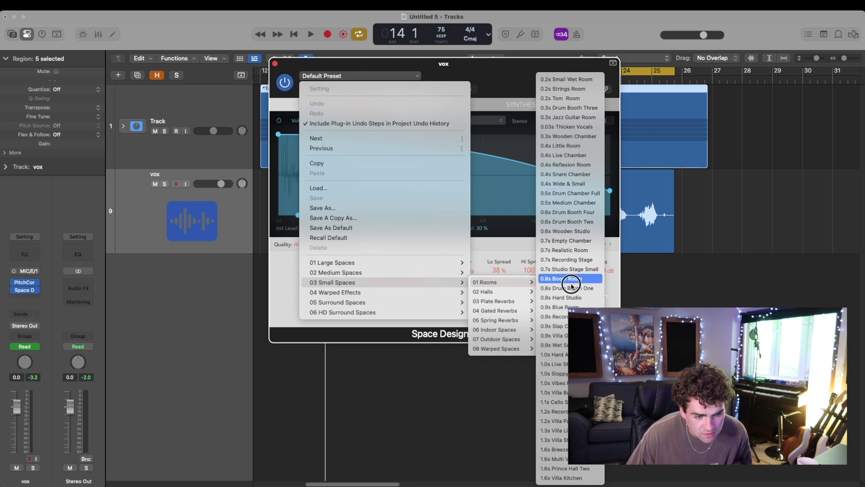
pyautogui.click(578, 251)
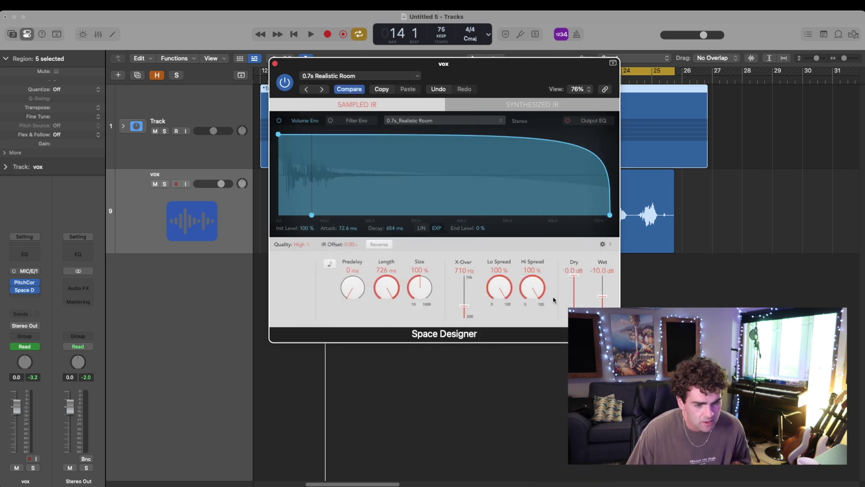
pyautogui.press('space')
pyautogui.moveTo(602, 296)
pyautogui.mouseDown()
pyautogui.moveTo(606, 305)
pyautogui.moveTo(598, 301)
pyautogui.mouseUp()
pyautogui.press('space')
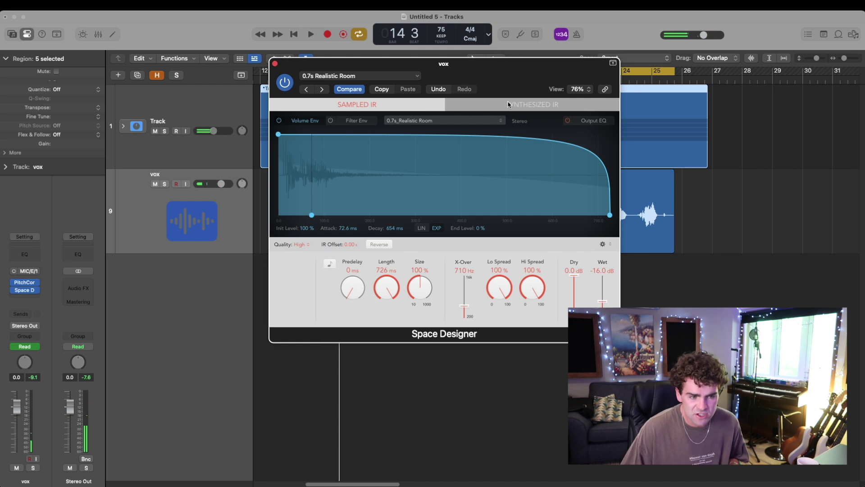
# Step: Shape the reverb's Output EQ with a high cut at 2000 Hz and enable its low cut
pyautogui.click(594, 121)
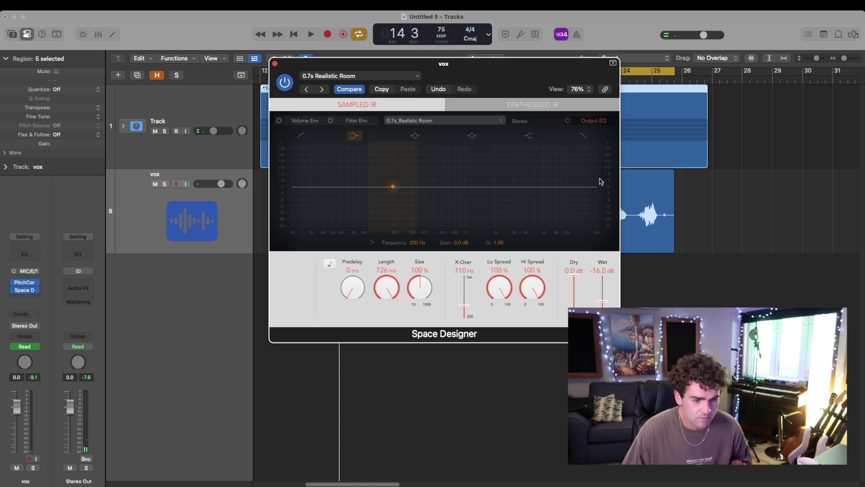
pyautogui.press('space')
pyautogui.moveTo(565, 202); pyautogui.dragTo(511, 199)
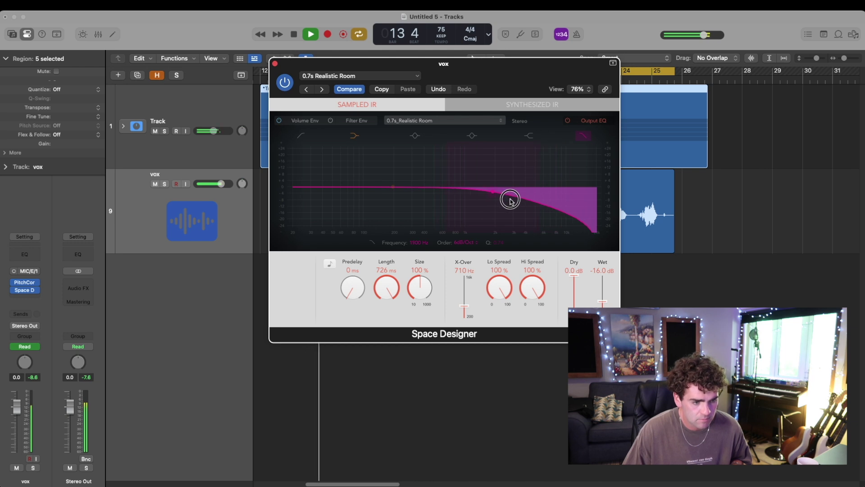
pyautogui.click(298, 137)
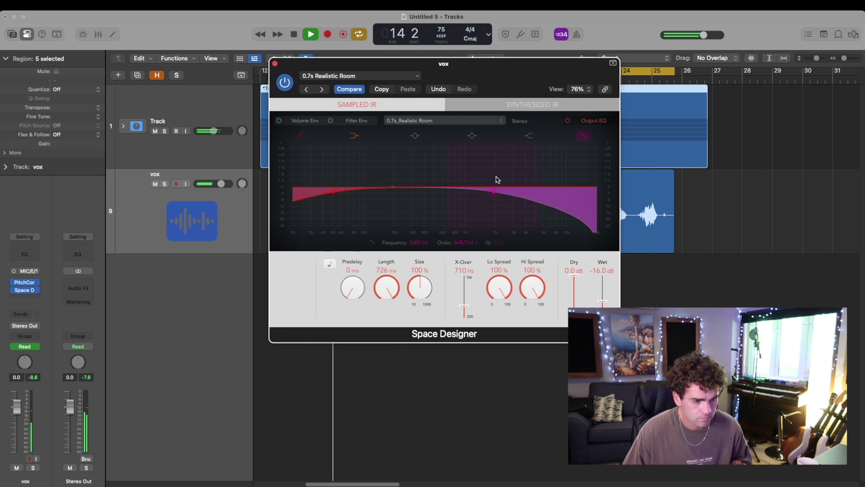
pyautogui.press('space')
# Step: Add a narrow bell cut of -8.5 dB at 2600 Hz, Q 4.60, to the reverb's Output EQ
pyautogui.press('space')
pyautogui.click(471, 138)
pyautogui.moveTo(496, 181); pyautogui.dragTo(507, 201)
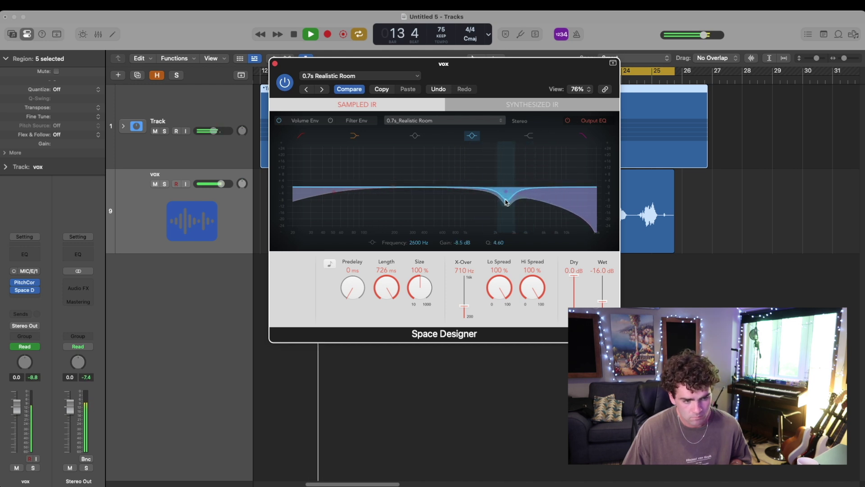
pyautogui.click(350, 191)
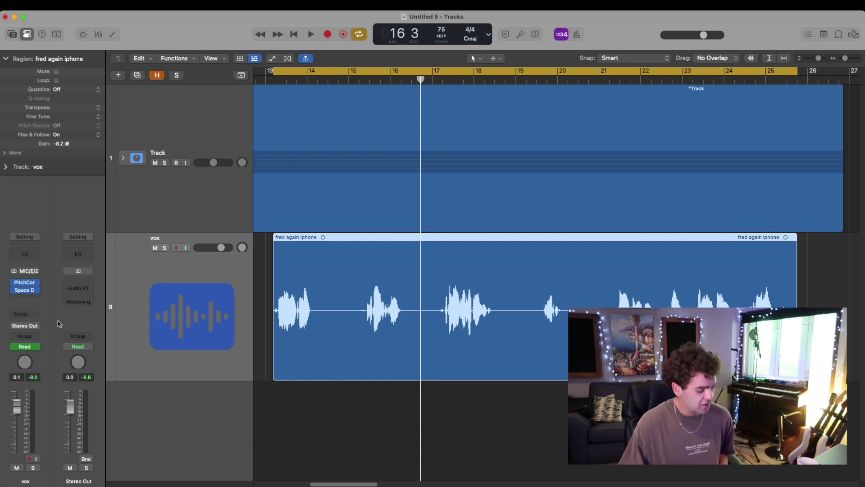
# Step: Insert the legacy Silver Compressor after Space Designer on the vox track
pyautogui.click(32, 297)
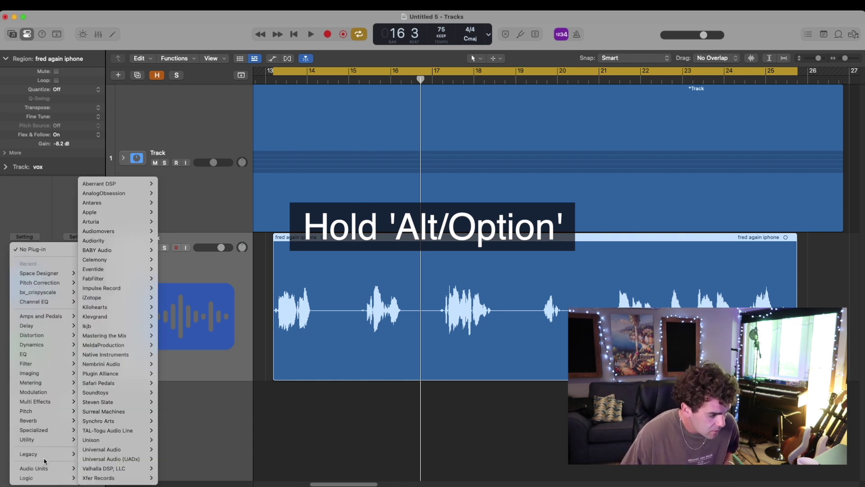
pyautogui.moveTo(21, 455)
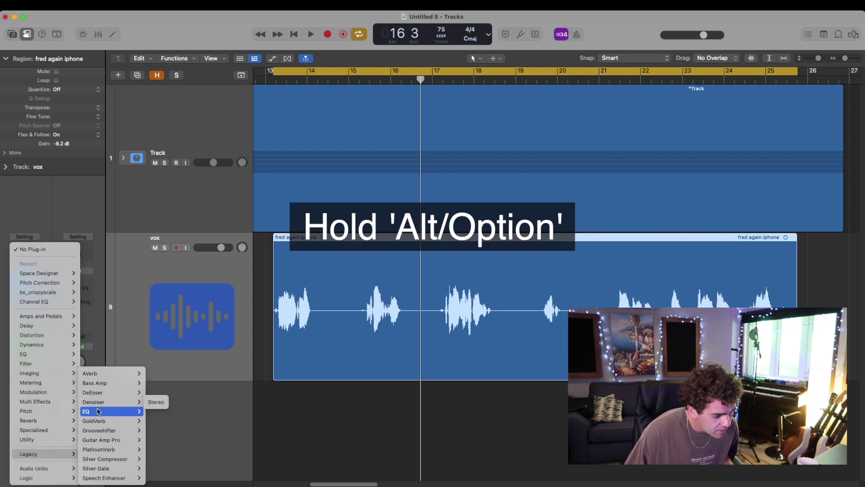
pyautogui.moveTo(104, 439)
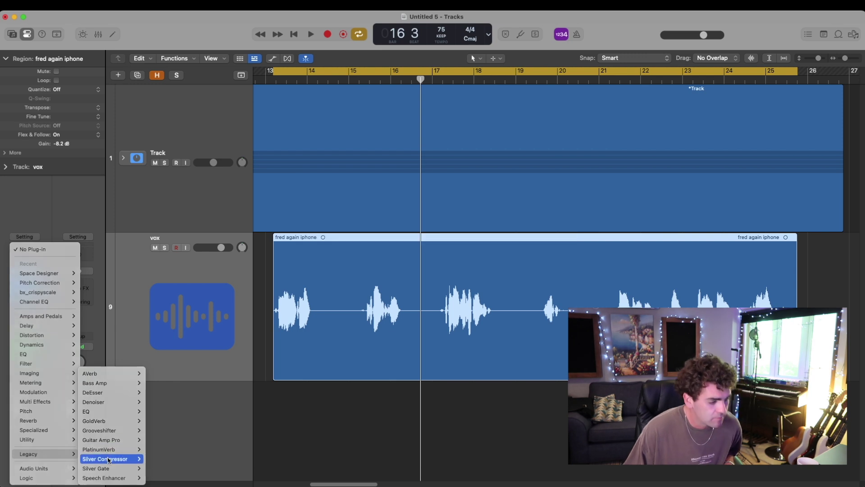
pyautogui.click(156, 458)
pyautogui.moveTo(358, 130); pyautogui.dragTo(433, 68)
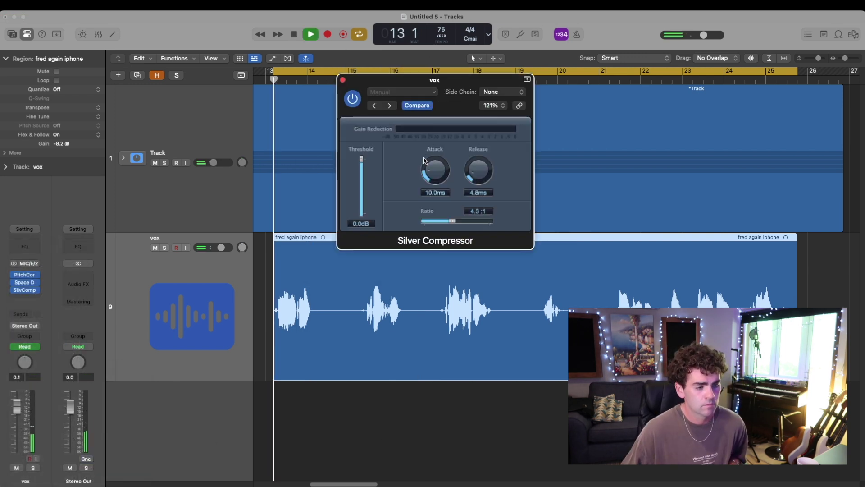
# Step: Set the Silver Compressor's threshold to -19 dB while the vocal plays
pyautogui.moveTo(361, 163); pyautogui.dragTo(355, 123)
pyautogui.press('space')
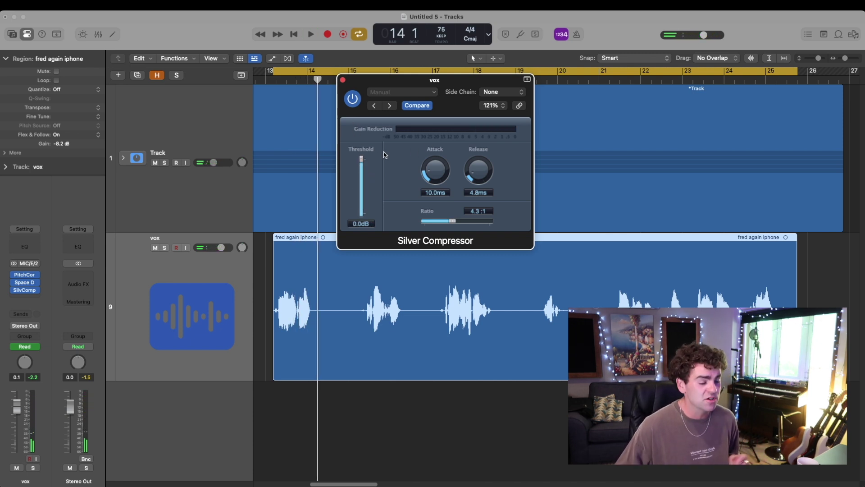
pyautogui.press('space')
pyautogui.moveTo(362, 163); pyautogui.dragTo(364, 179)
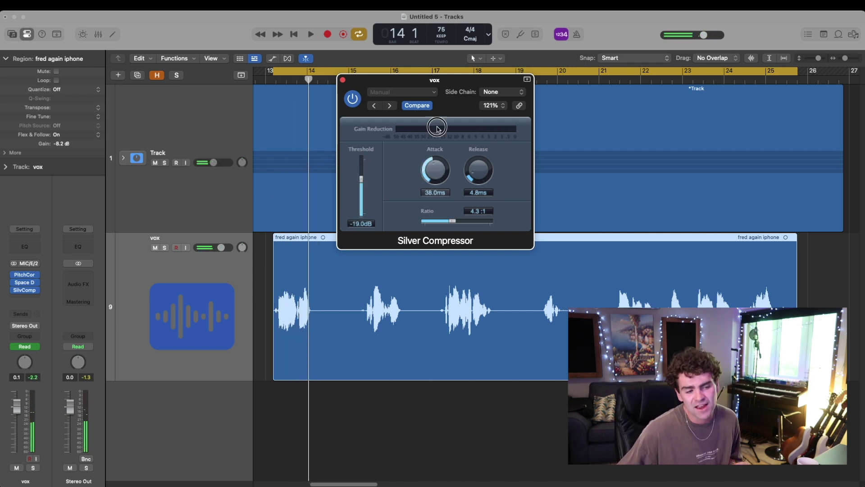
# Step: Compare slow and fast attack settings on the compressor, set the attack to 13 ms, and adjust the release
pyautogui.moveTo(438, 128); pyautogui.dragTo(444, 100)
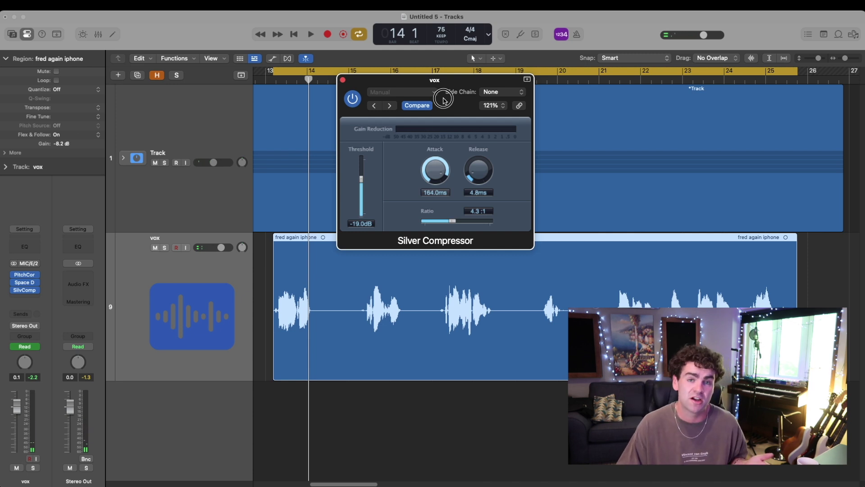
pyautogui.press('space')
pyautogui.moveTo(444, 99); pyautogui.dragTo(441, 218)
pyautogui.press('space')
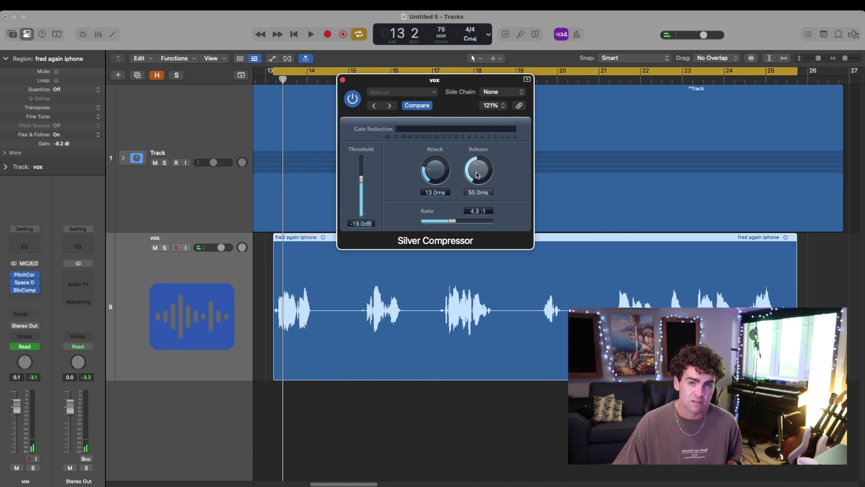
pyautogui.press('space')
pyautogui.moveTo(477, 176); pyautogui.dragTo(471, 182)
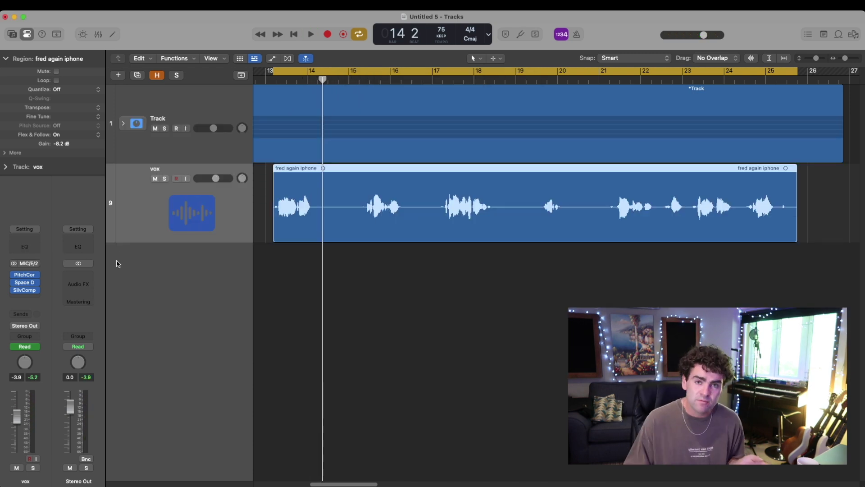
# Step: Add Channel EQ to the vox track and apply an 18 dB/Oct low cut at 184 Hz with a gentle Q
pyautogui.click(32, 251)
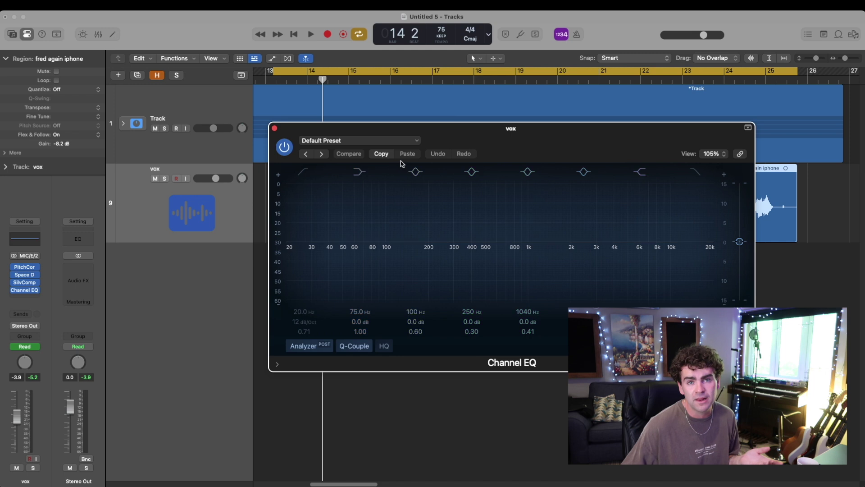
pyautogui.press('space')
pyautogui.moveTo(489, 135); pyautogui.dragTo(361, 72)
pyautogui.moveTo(163, 180); pyautogui.dragTo(300, 199)
pyautogui.press('space')
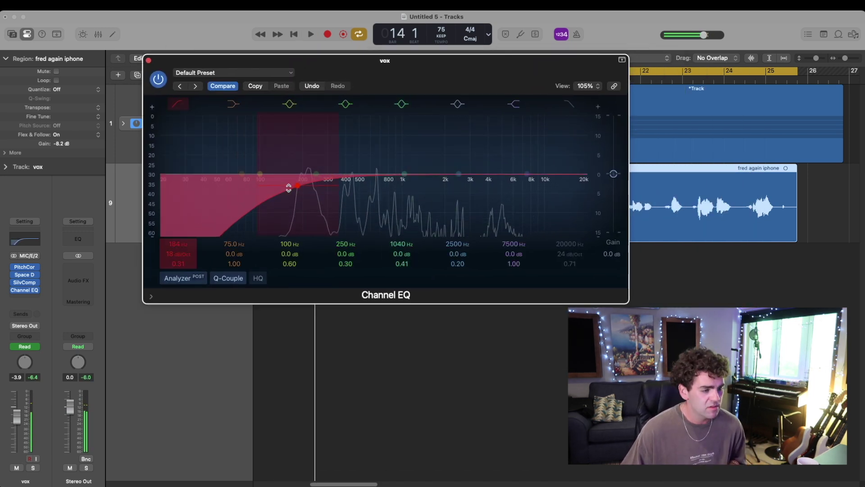
pyautogui.scroll(1, 297, 185)
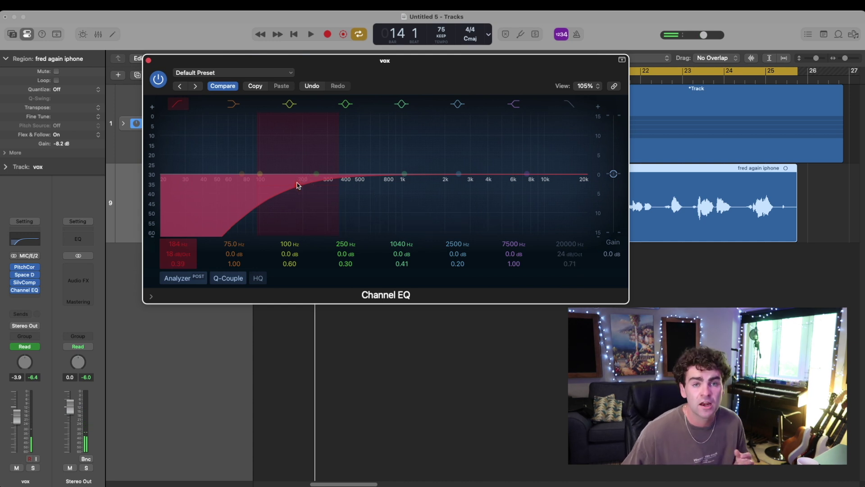
# Step: Cut the vocal's low mids in Channel EQ by -2.4 dB at 216 Hz with a Q of 1.20
pyautogui.click(308, 175)
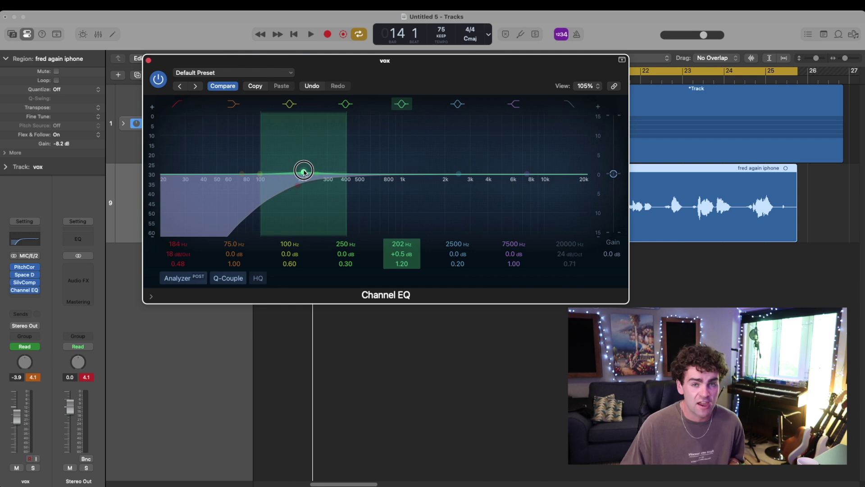
pyautogui.press('space')
pyautogui.moveTo(304, 171)
pyautogui.mouseDown()
pyautogui.moveTo(303, 140)
pyautogui.moveTo(309, 188)
pyautogui.moveTo(312, 117)
pyautogui.moveTo(309, 194)
pyautogui.moveTo(308, 185)
pyautogui.mouseUp()
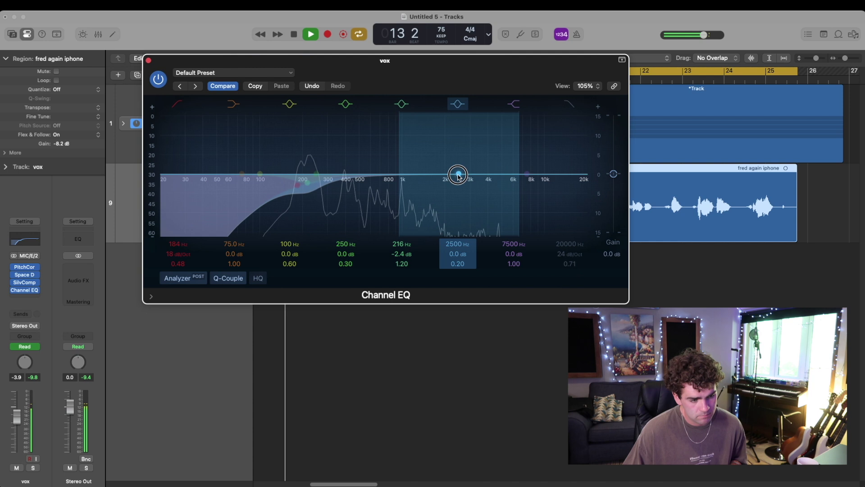
# Step: Cut the vocal in Channel EQ by -4.4 dB at 4960 Hz with a Q of 0.98 and by -3.0 dB at 438 Hz
pyautogui.moveTo(458, 174); pyautogui.dragTo(500, 213)
pyautogui.press('space')
pyautogui.press('space')
pyautogui.scroll(2, 497, 211)
pyautogui.scroll(3, 499, 203)
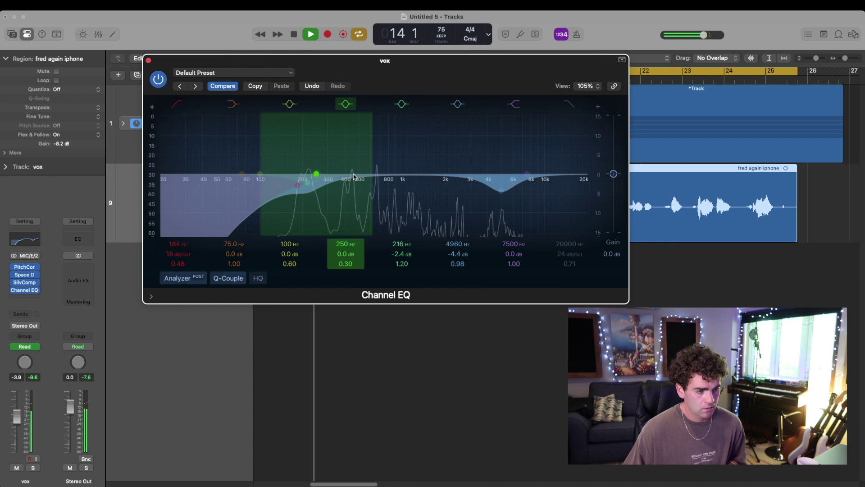
pyautogui.moveTo(354, 177)
pyautogui.mouseDown()
pyautogui.moveTo(359, 112)
pyautogui.moveTo(359, 190)
pyautogui.mouseUp()
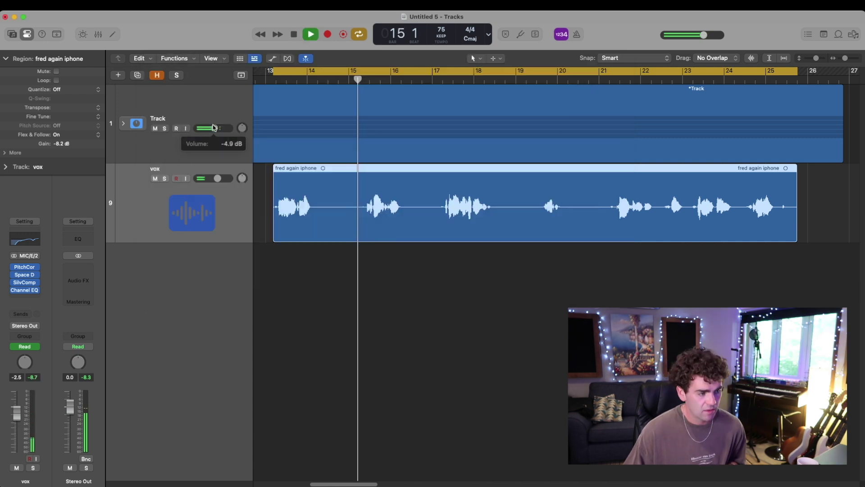
# Step: Balance the mix during playback by setting the Track volume to 0.0 dB and the vox volume to -1.3 dB
pyautogui.press('space')
pyautogui.press('space')
pyautogui.moveTo(214, 128); pyautogui.dragTo(231, 126)
pyautogui.moveTo(218, 178); pyautogui.dragTo(230, 175)
pyautogui.moveTo(220, 128); pyautogui.dragTo(223, 129)
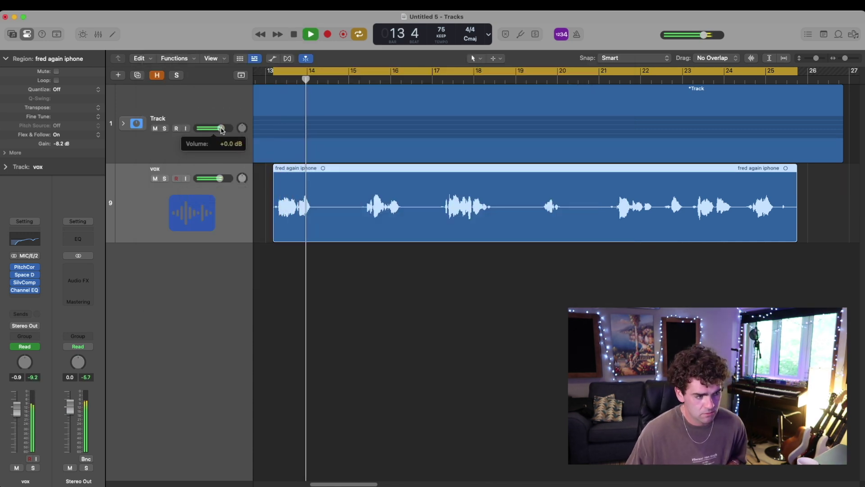
pyautogui.moveTo(227, 175); pyautogui.dragTo(223, 177)
pyautogui.scroll(-2, 200, 259)
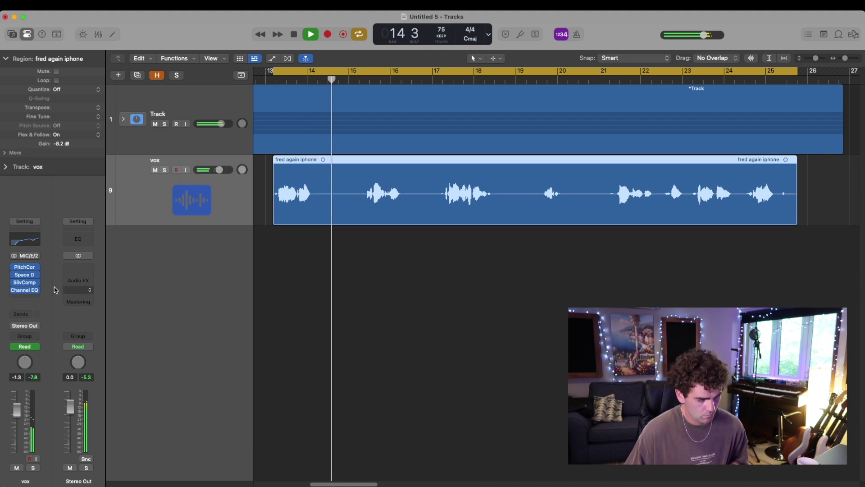
# Step: Bypass all four vox plug-ins during playback, re-enable them and replay from the loop start to compare the processing
pyautogui.moveTo(14, 267); pyautogui.dragTo(14, 292)
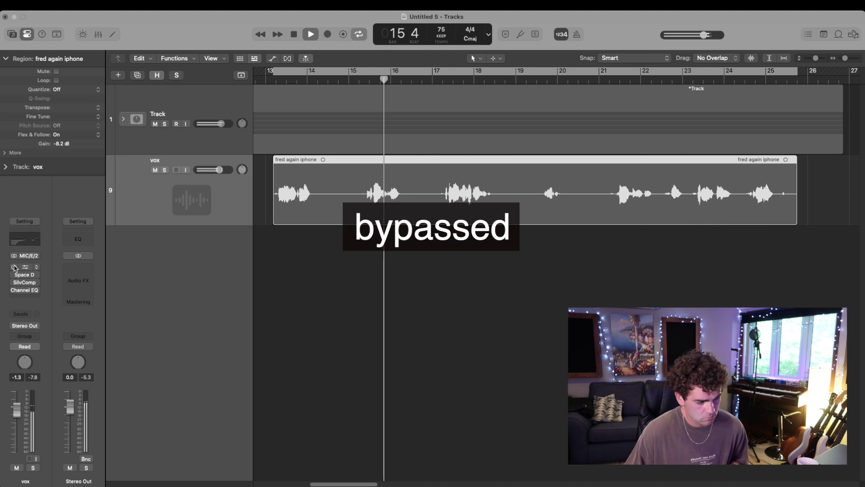
pyautogui.click(14, 268)
pyautogui.press('Return')
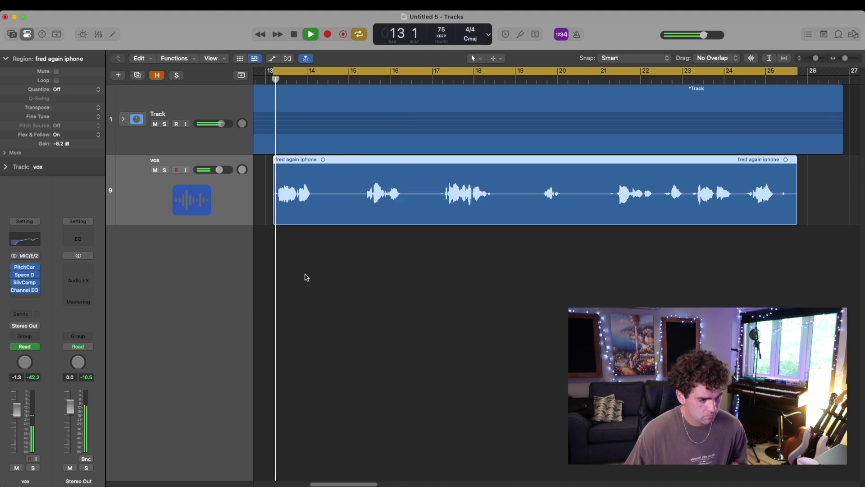
# Step: Reduce the vocal's highs in Channel EQ with a -2.4 dB high shelf at 8700 Hz and compare against the bypassed EQ
pyautogui.scroll(3, 290, 266)
pyautogui.scroll(-3, 317, 309)
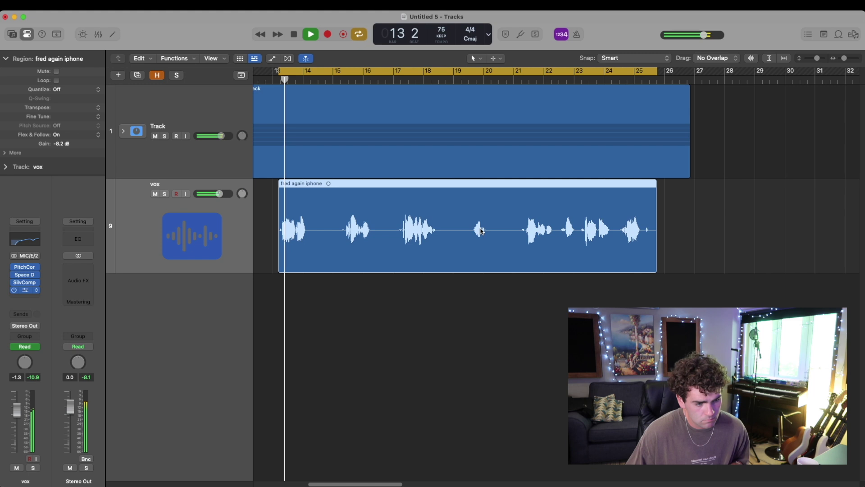
pyautogui.press('e')
pyautogui.moveTo(549, 186)
pyautogui.mouseDown()
pyautogui.moveTo(547, 172)
pyautogui.moveTo(547, 180)
pyautogui.mouseUp()
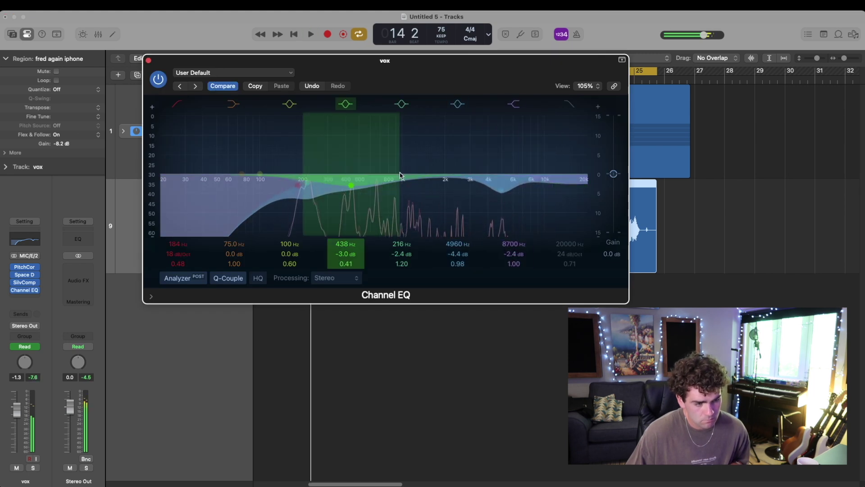
pyautogui.click(13, 289)
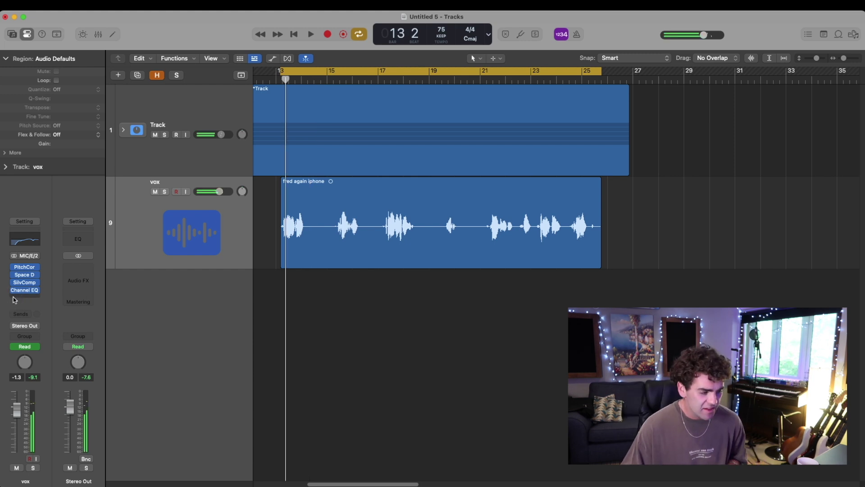
# Step: Add Phat FX to the vox track and turn off its Bandpass, Bass Enhancer and Compressor sections
pyautogui.click(25, 298)
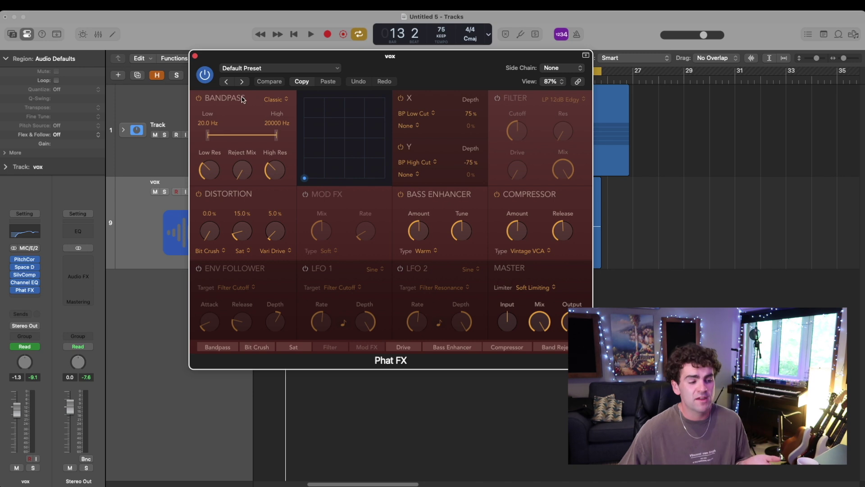
pyautogui.click(198, 99)
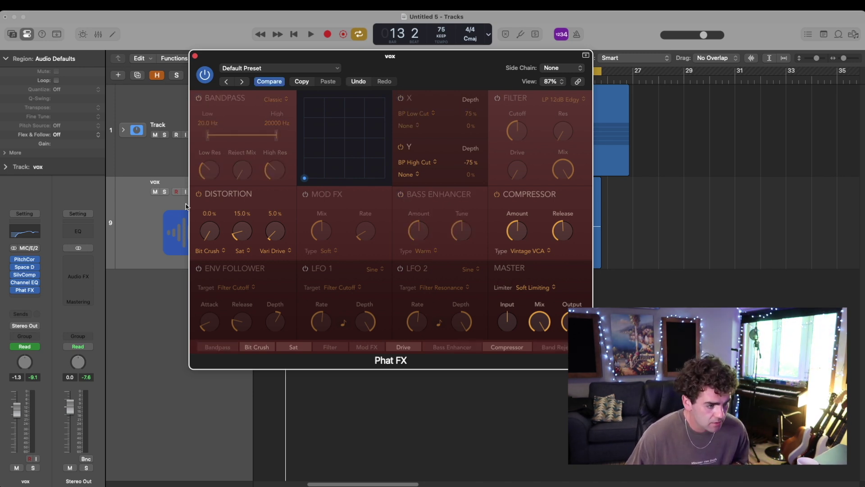
# Step: Set the Phat FX distortion to 32.9% soft saturation with Vari Drive at 0%, and choose a mode for the Master limiter
pyautogui.moveTo(239, 217); pyautogui.dragTo(240, 216)
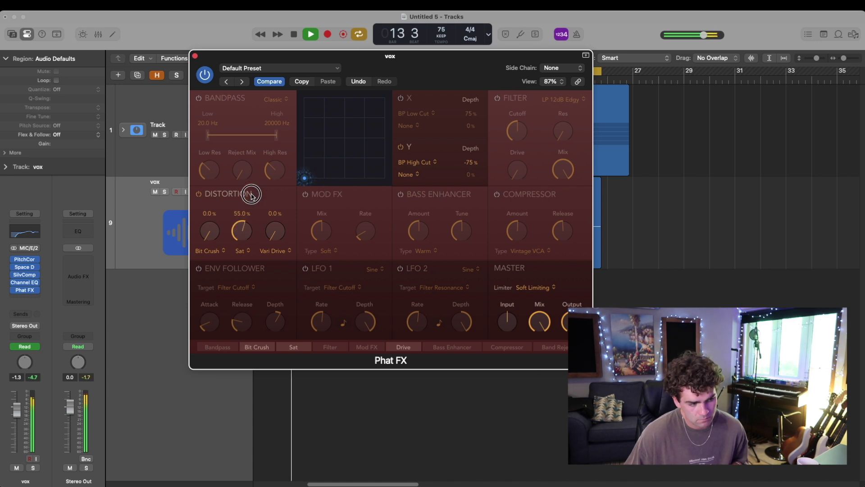
pyautogui.click(239, 258)
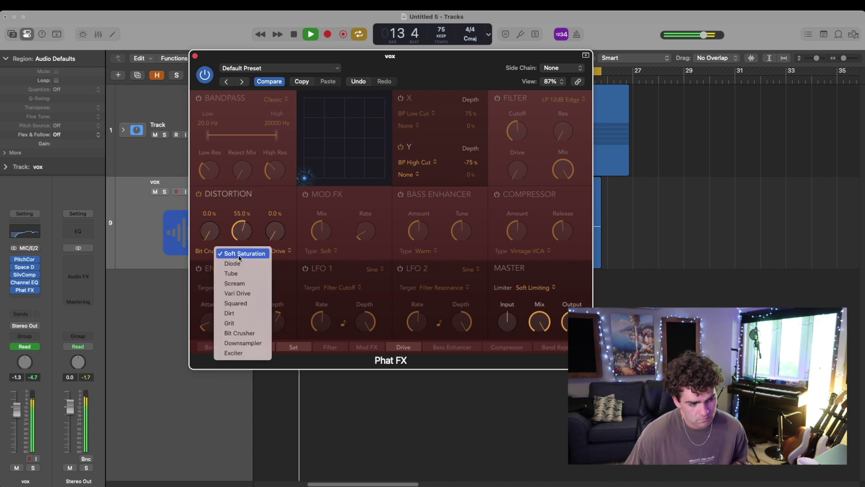
pyautogui.click(244, 232)
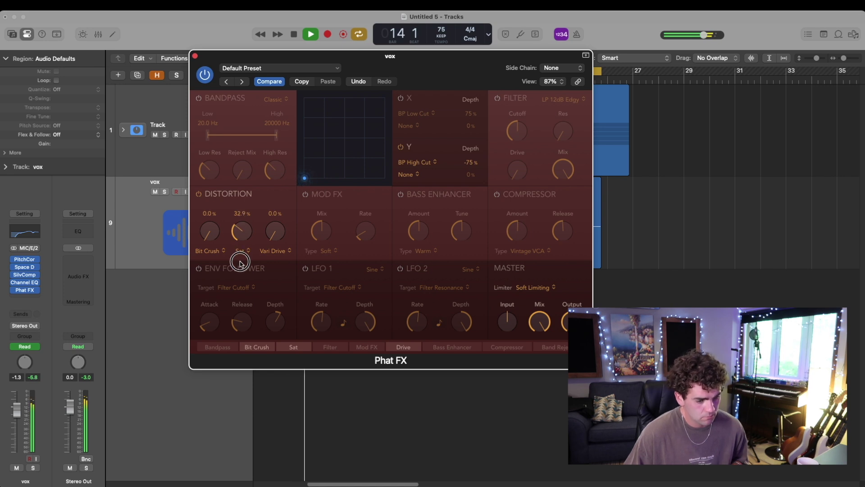
pyautogui.press('space')
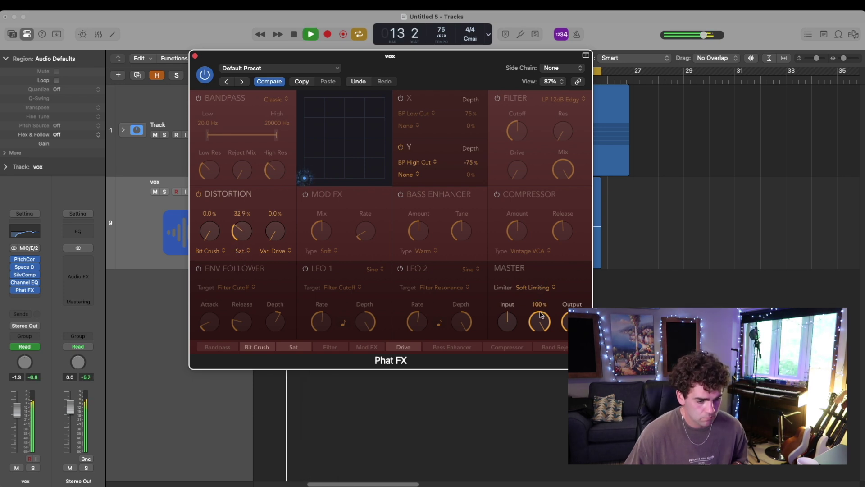
pyautogui.click(540, 289)
pyautogui.click(524, 276)
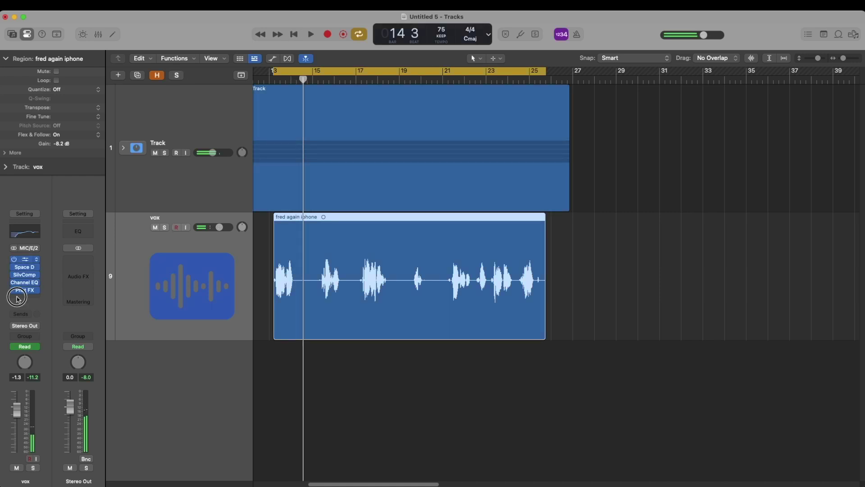
# Step: Play the mix from the loop start, raise the backing Track's volume to sit with the vocal, and deselect the vocal region
pyautogui.press('space')
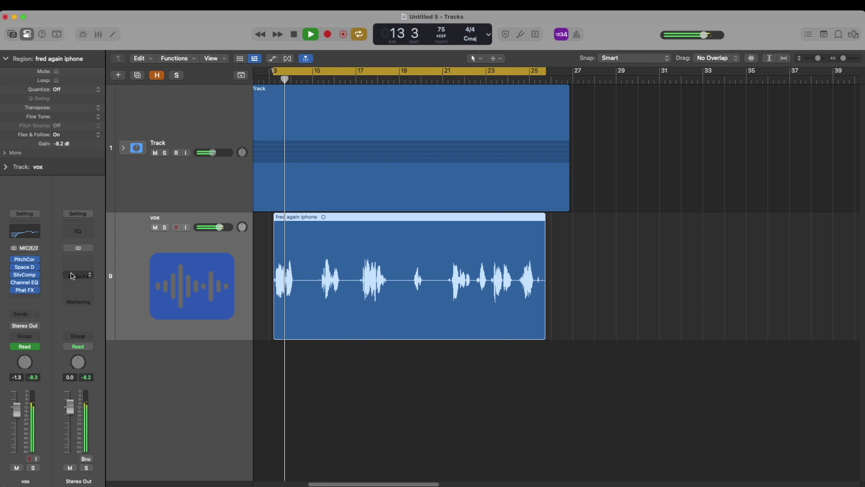
pyautogui.click(218, 153)
pyautogui.moveTo(219, 153)
pyautogui.mouseDown()
pyautogui.moveTo(228, 151)
pyautogui.moveTo(219, 155)
pyautogui.mouseUp()
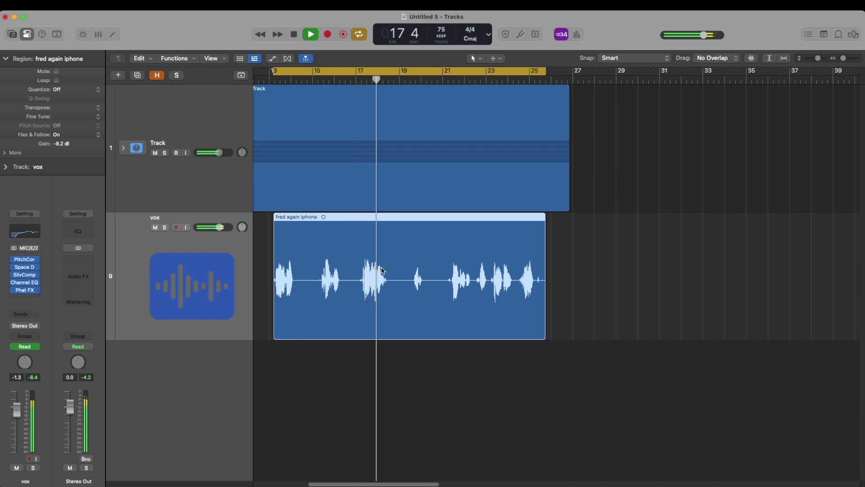
pyautogui.click(377, 367)
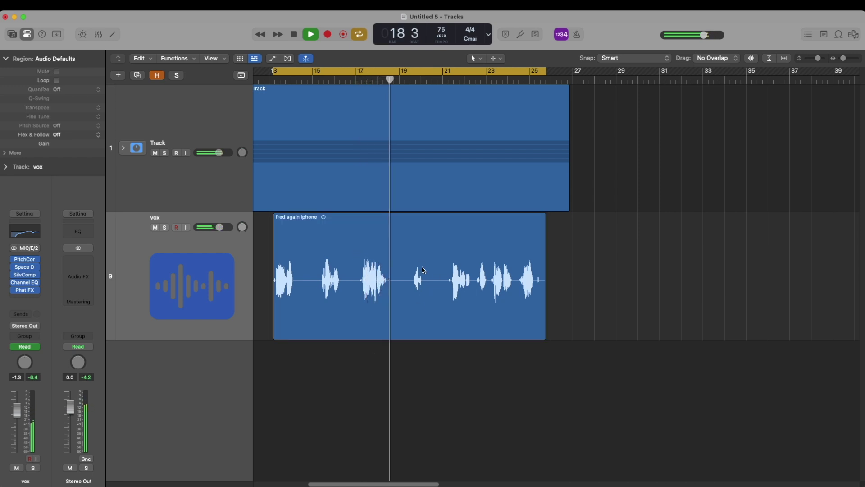